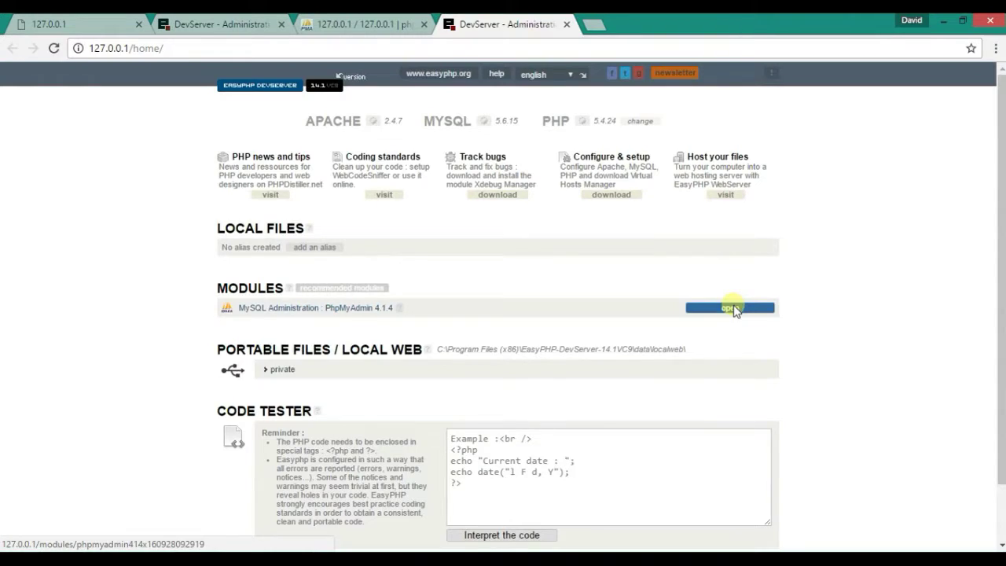
- Open the PhpMyAdmin module and create a database named youtobe_tutorials with the utf8_general_ci collation
click(733, 308)
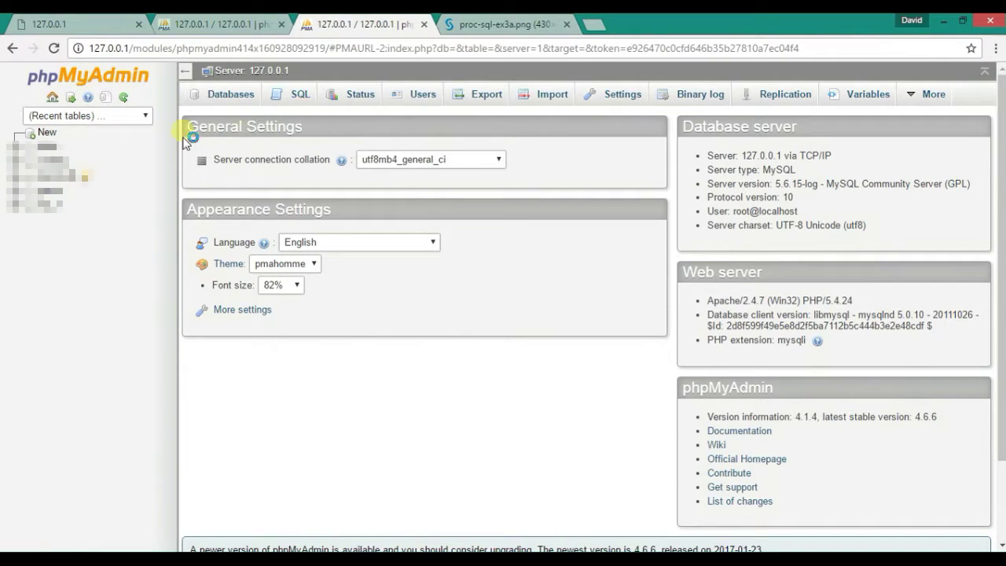
click(47, 132)
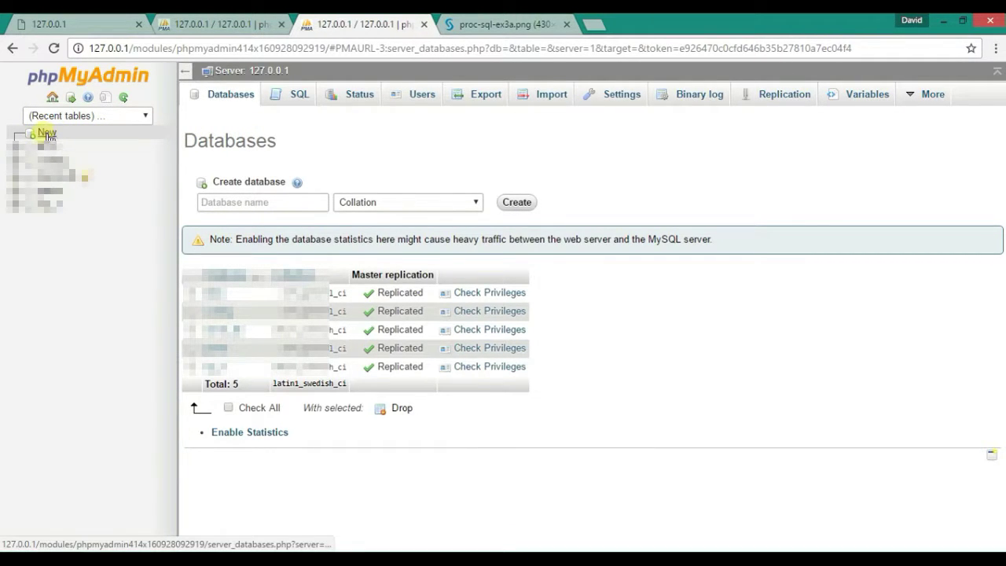
click(269, 206)
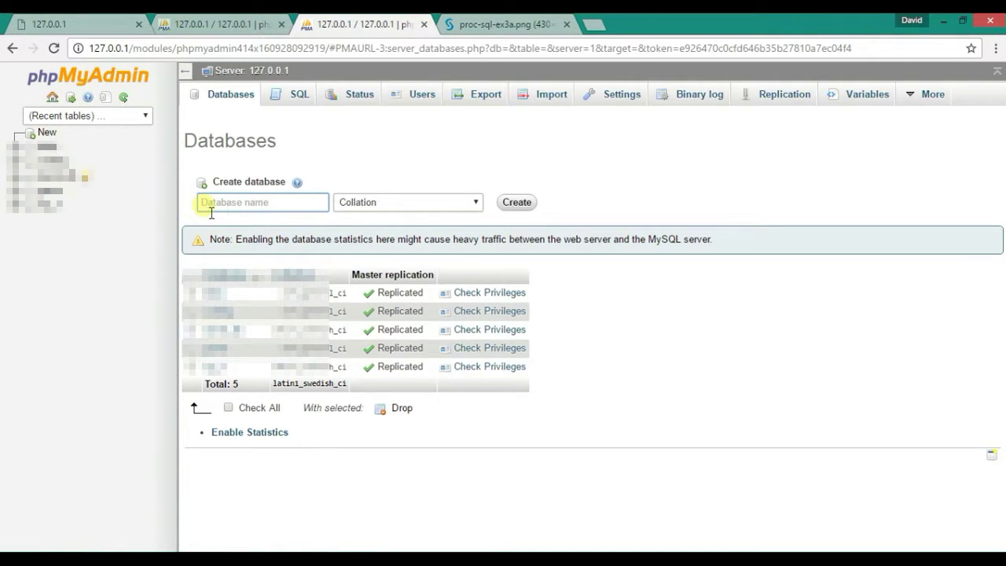
text(youtobe_tutorials)
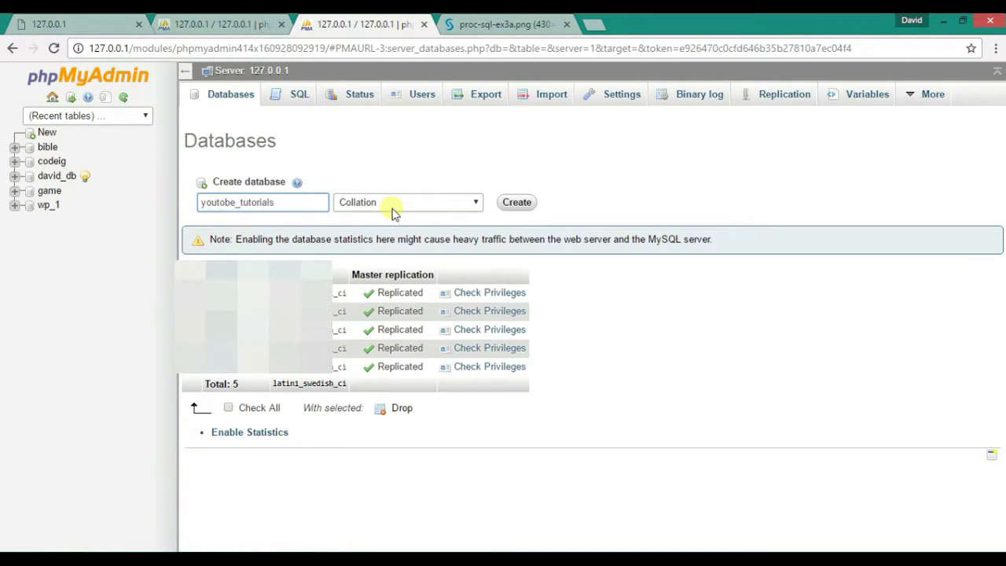
click(393, 204)
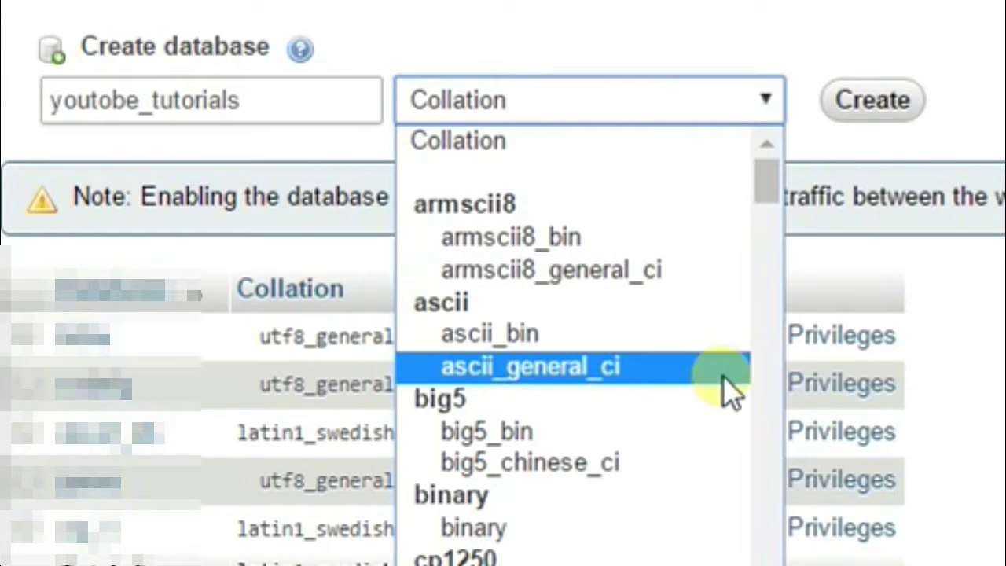
drag(774, 216, 790, 565)
scroll(723, 542, up, 8)
scroll(684, 545, down, 4)
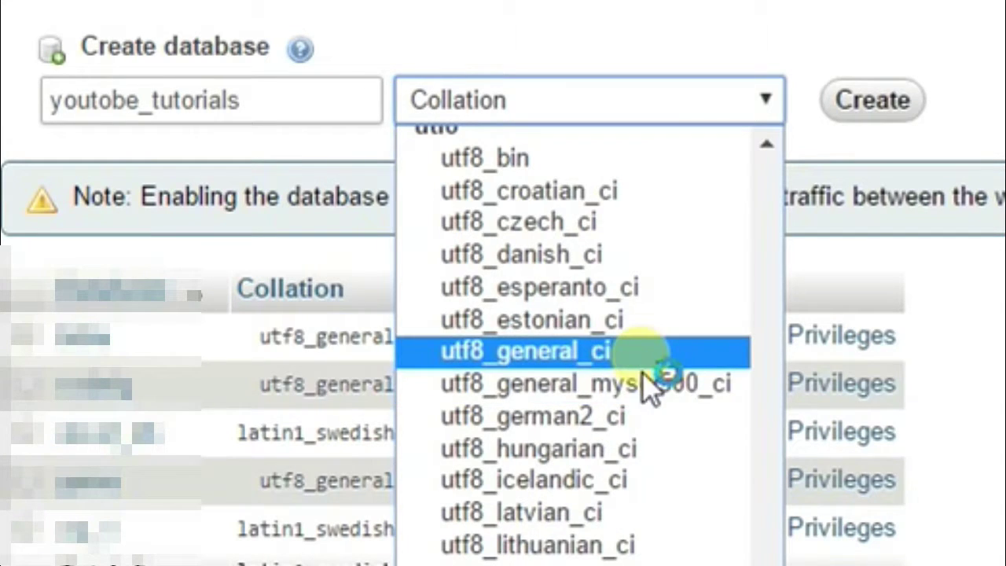
click(638, 354)
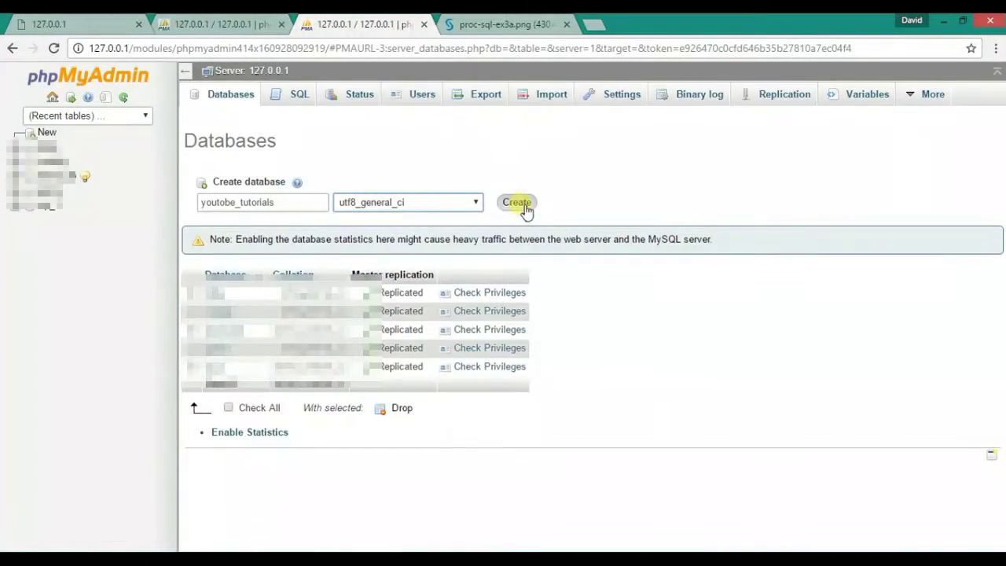
click(524, 206)
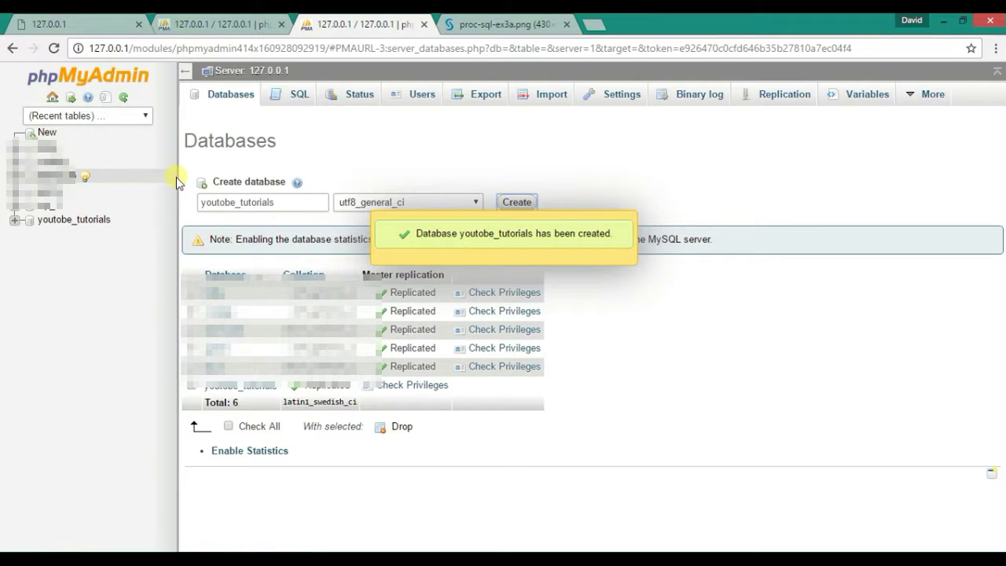
- In the youtobe_tutorials database, fill in a new table named pages with 3 columns
click(68, 219)
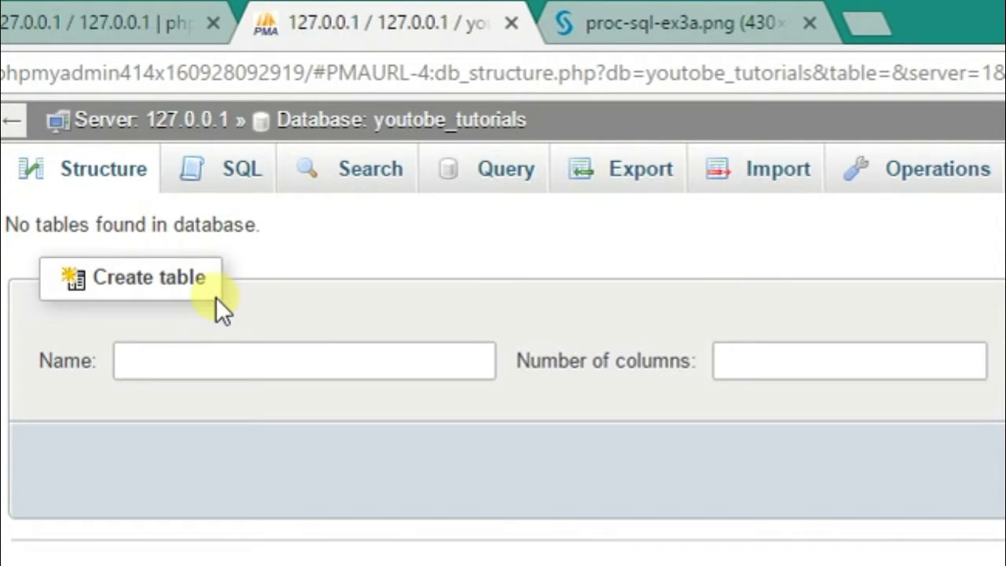
click(149, 363)
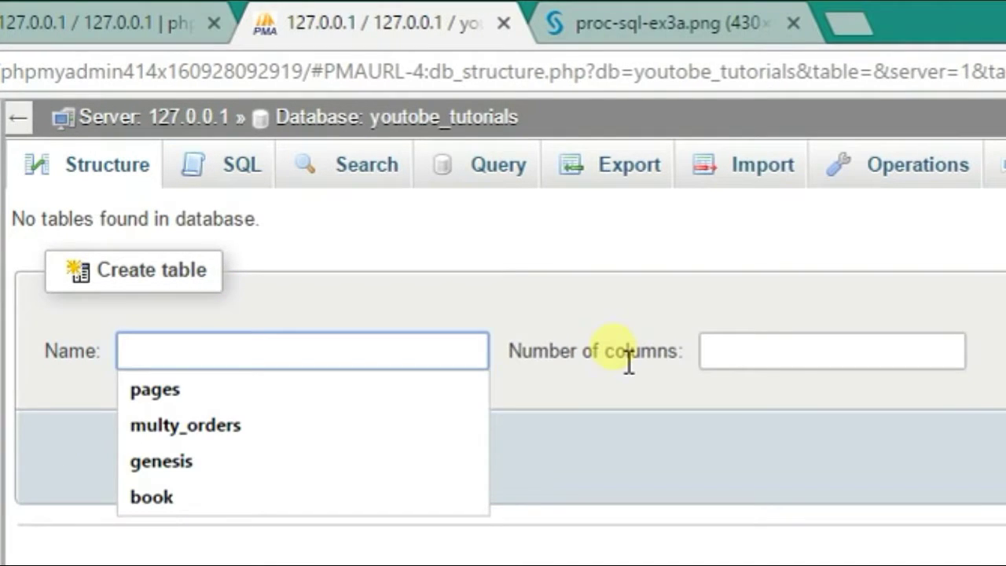
text(pages)
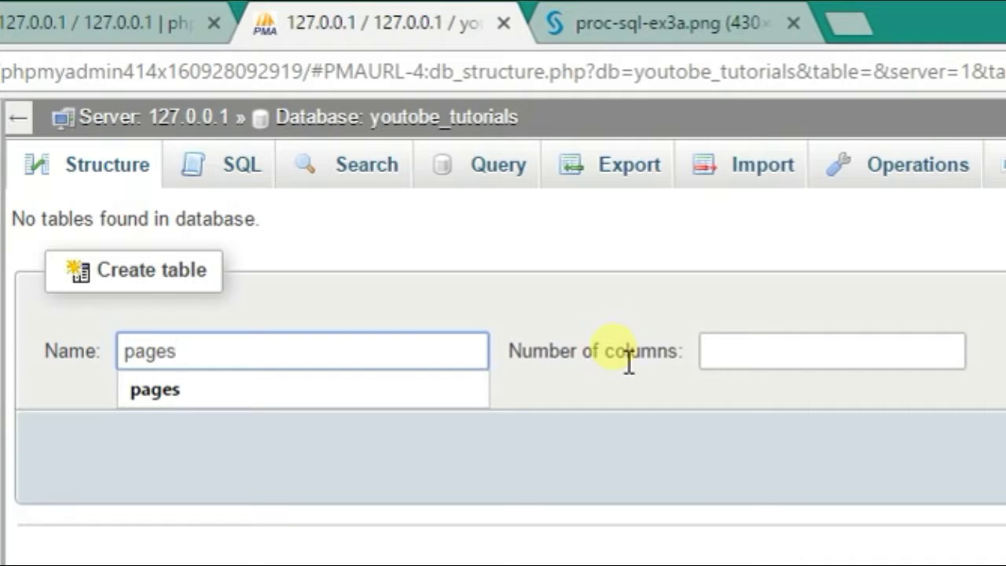
click(191, 389)
click(330, 464)
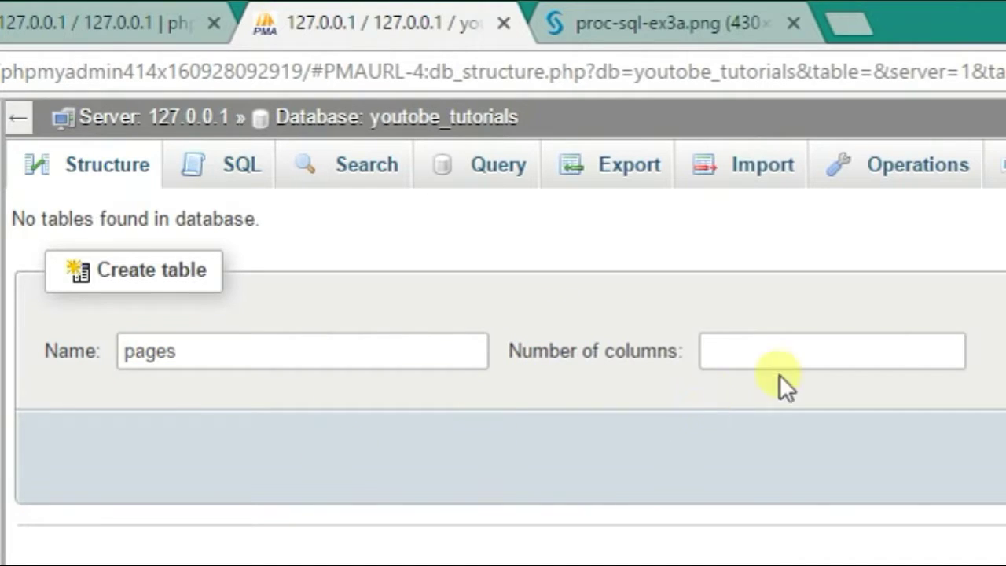
click(790, 361)
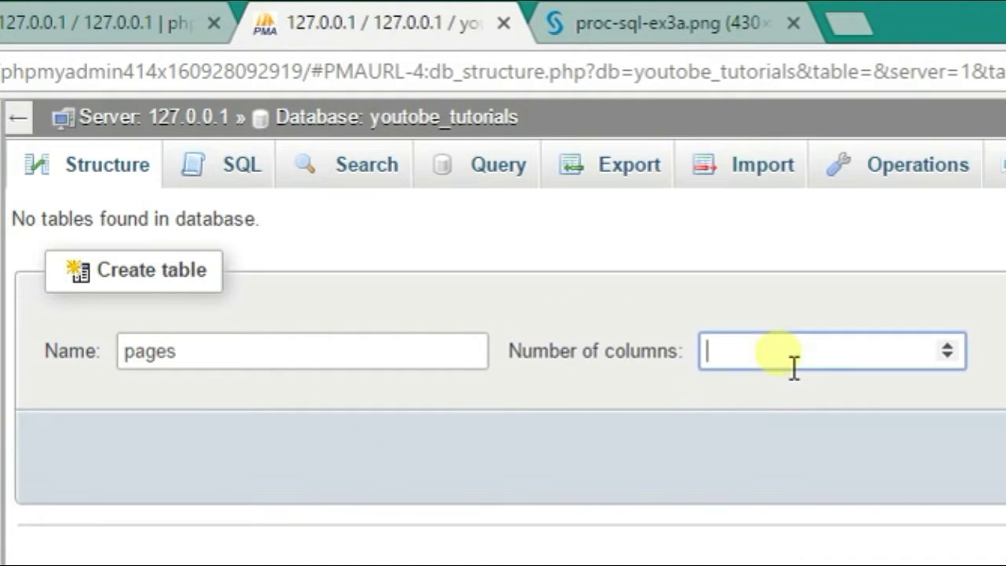
click(954, 343)
- Examine the sample Employees Table image in the other browser tab, then return to the table form
key(ctrl+Tab)
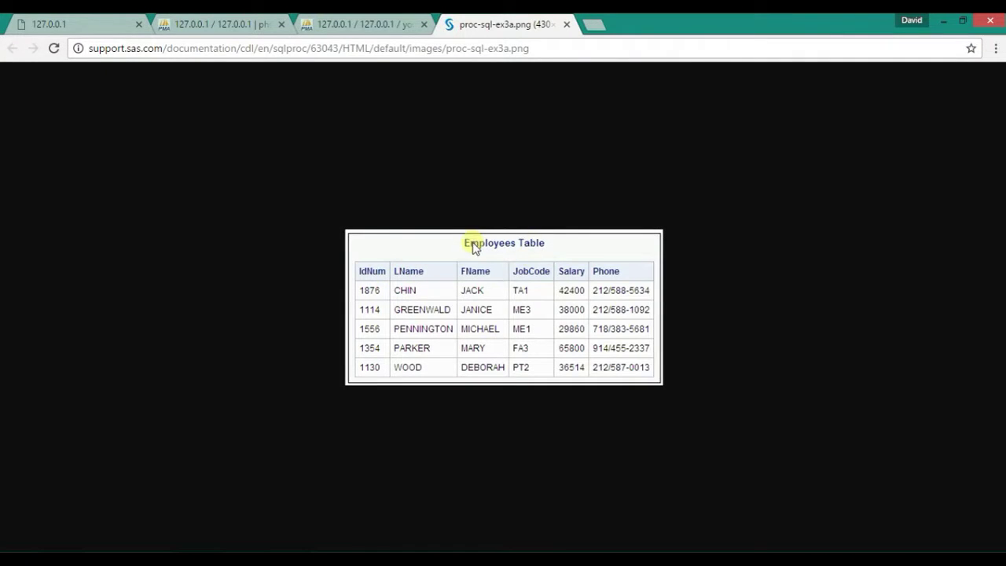
drag(464, 243, 532, 243)
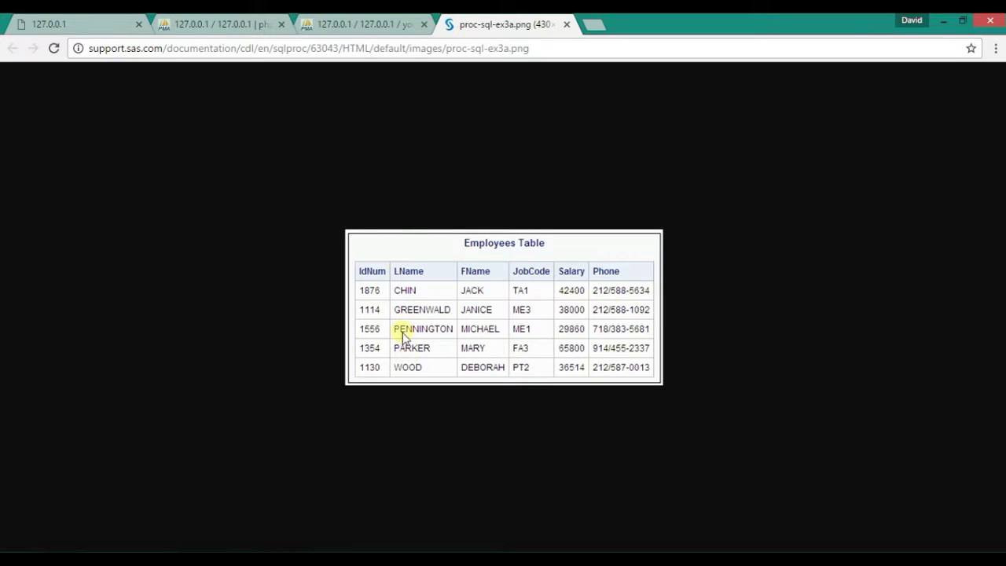
click(357, 23)
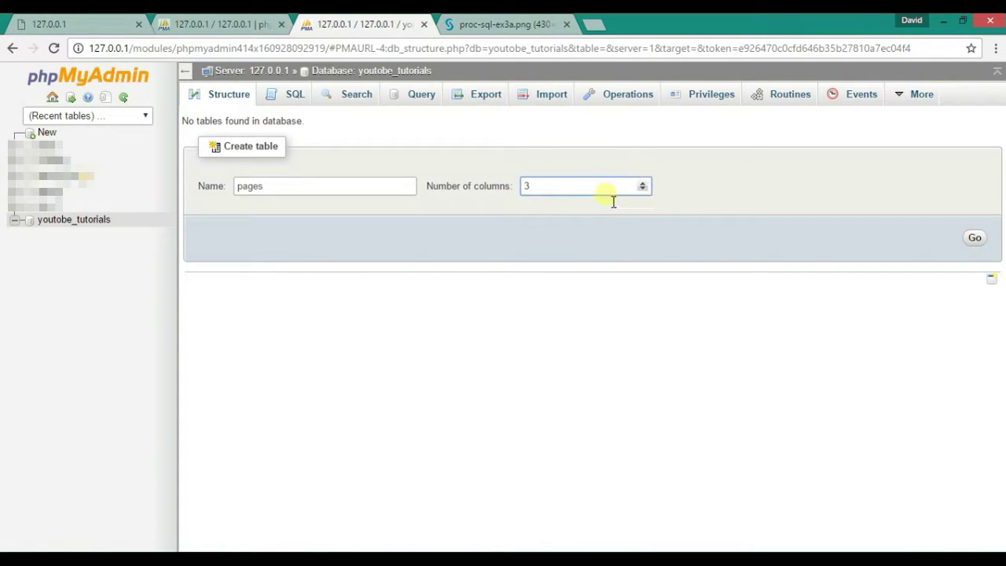
- Set the number of columns for the pages table to 4 and proceed to its column definitions
click(589, 187)
click(539, 201)
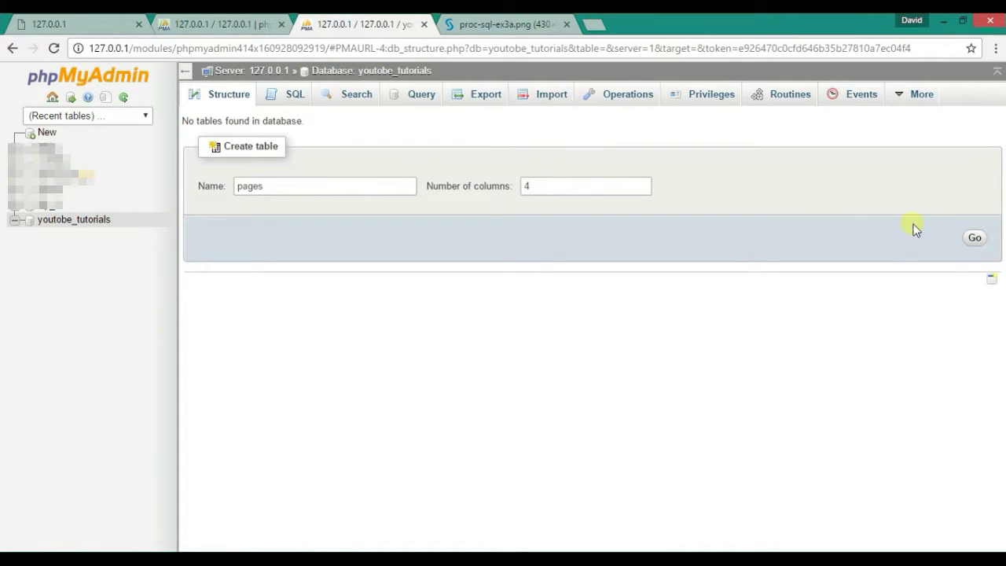
click(979, 240)
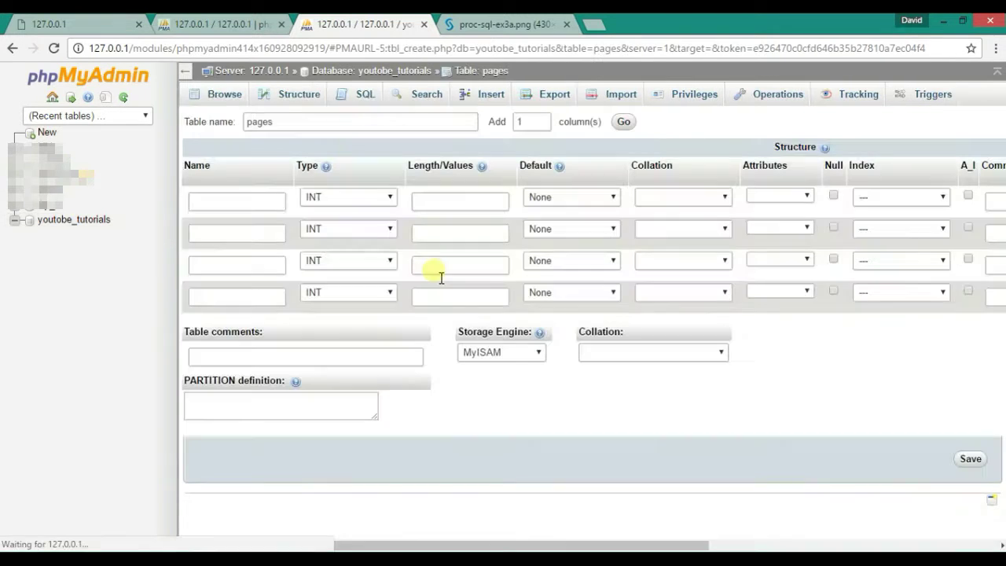
- Name the first column page_id and keep its type as INT
click(248, 203)
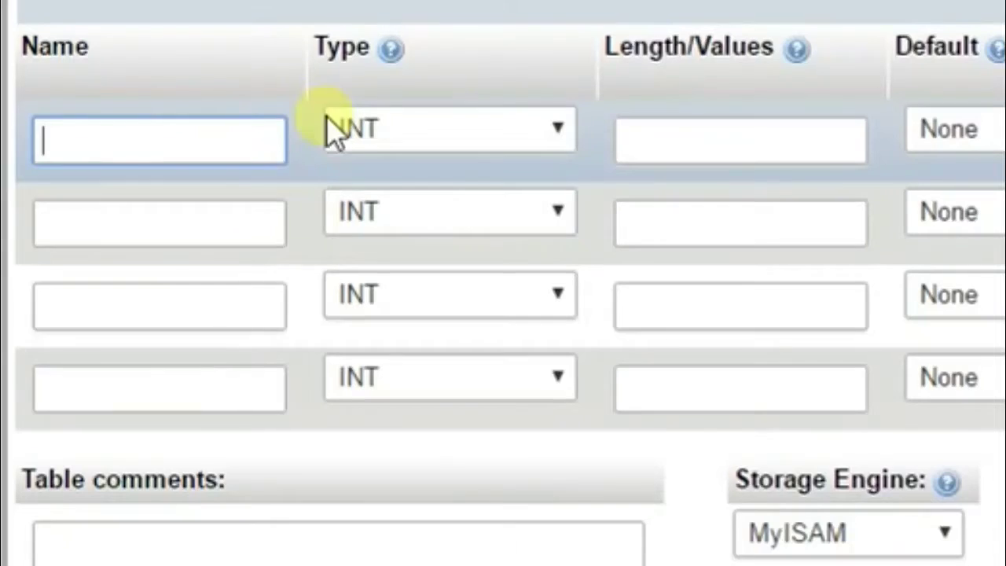
click(268, 202)
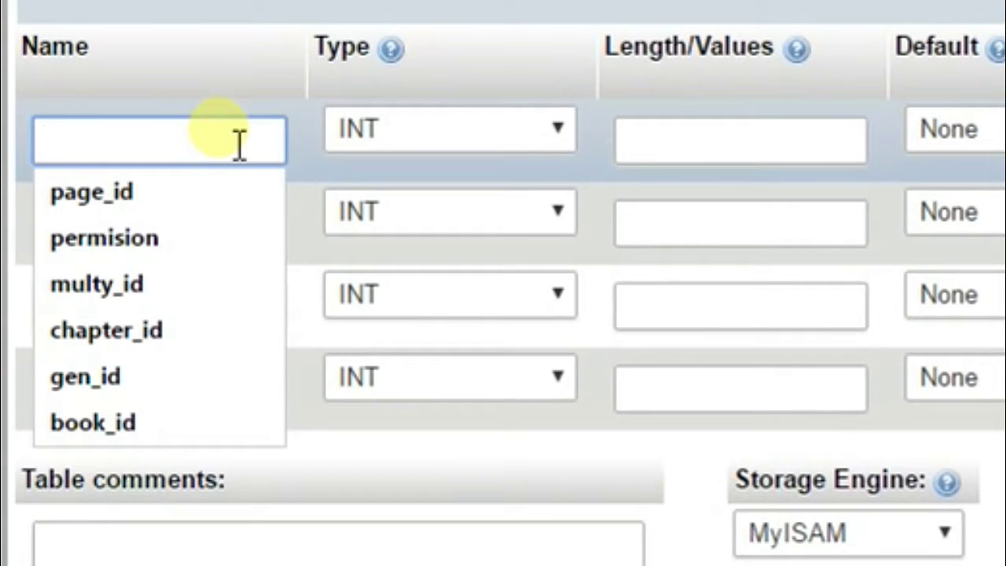
key(Down)
key(Return)
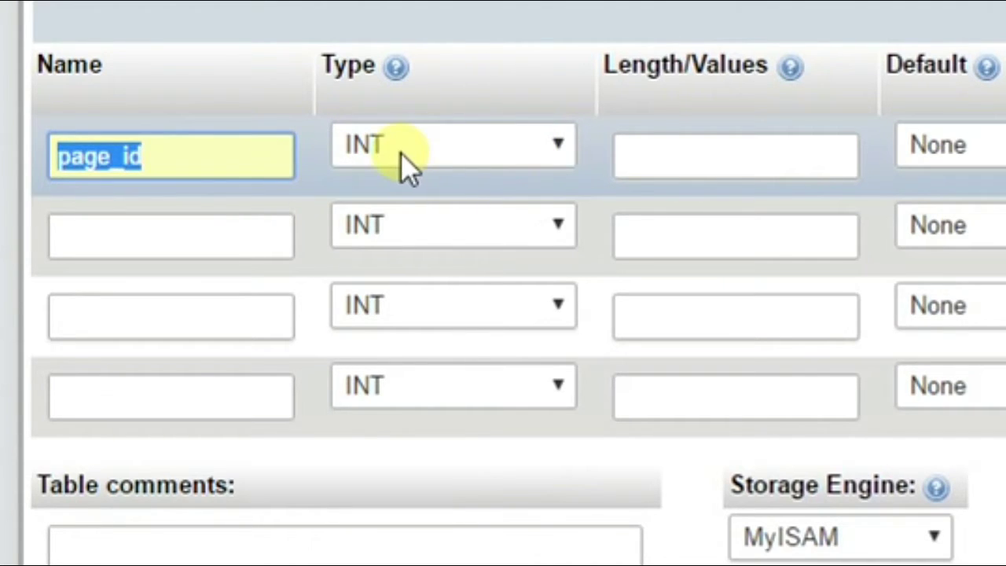
click(495, 157)
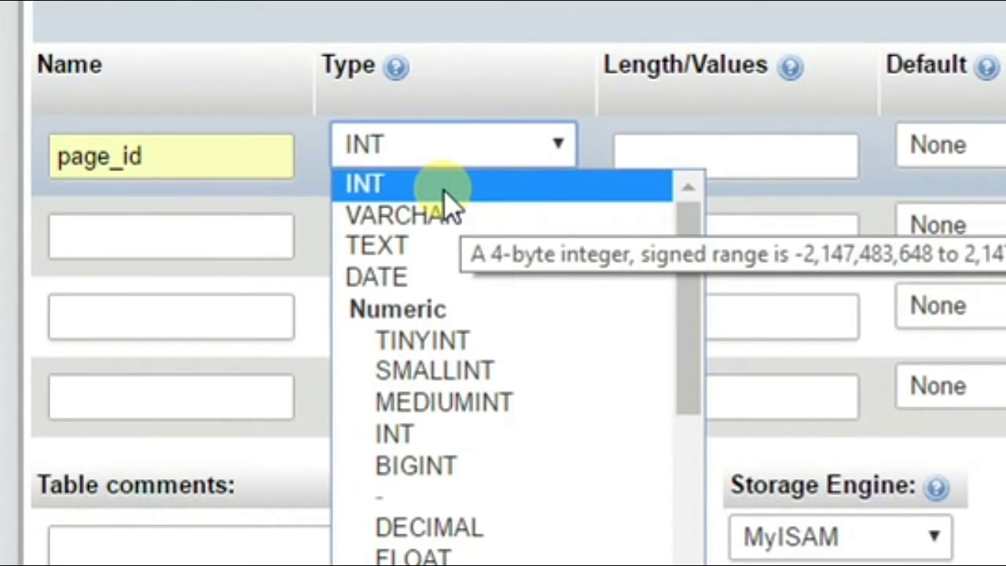
click(377, 157)
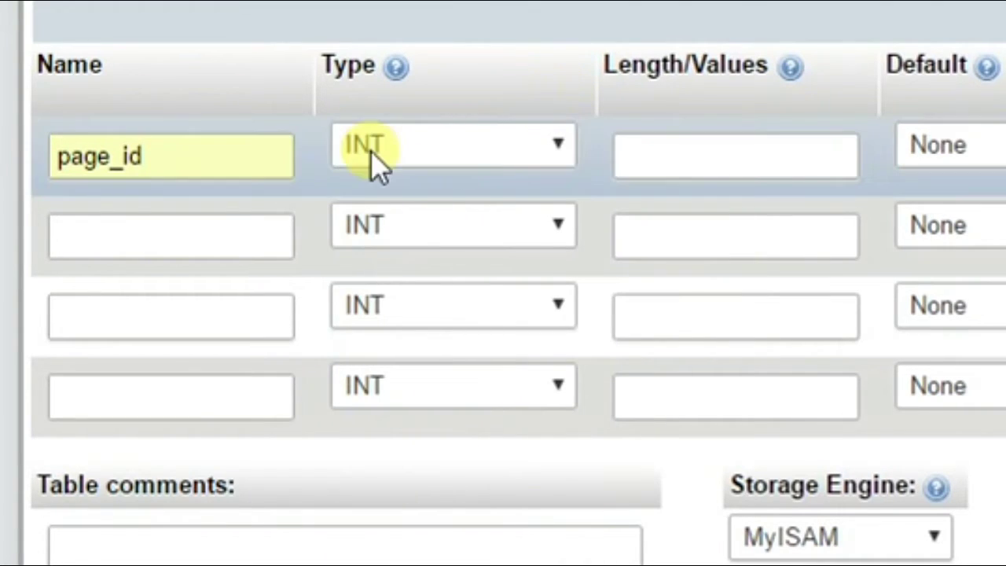
- Set the page_id column's length to 11 and enable auto-increment for it
click(698, 157)
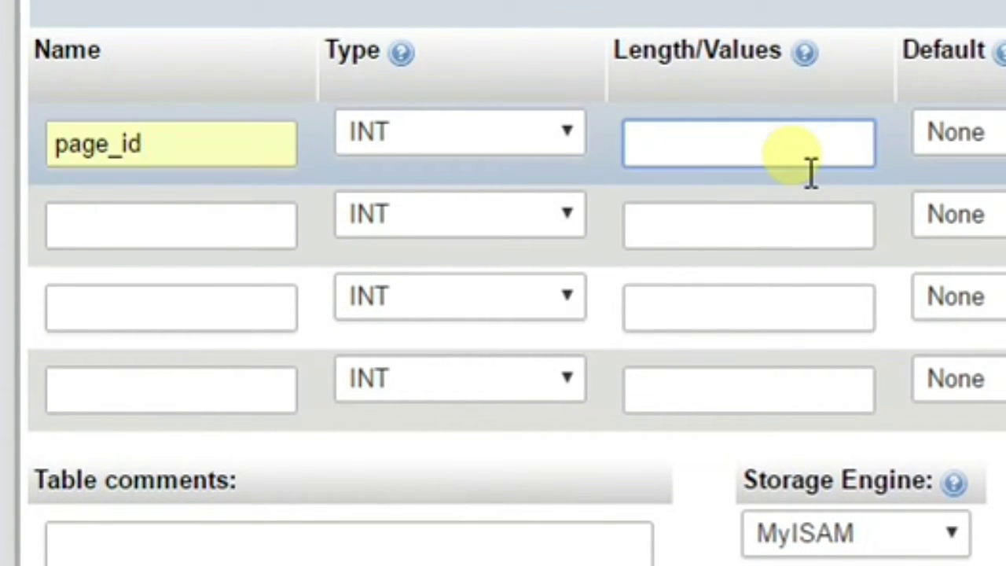
text(11)
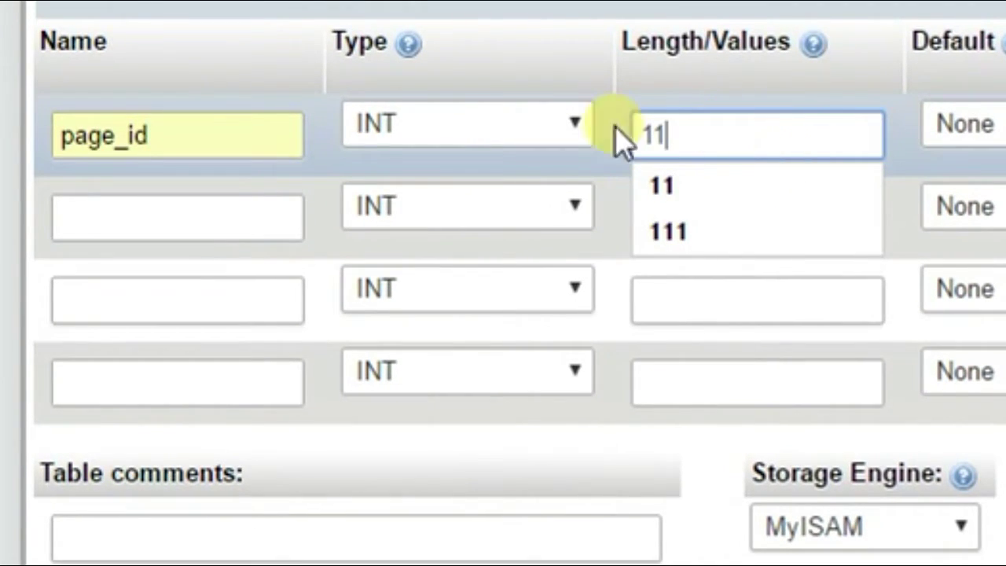
click(696, 179)
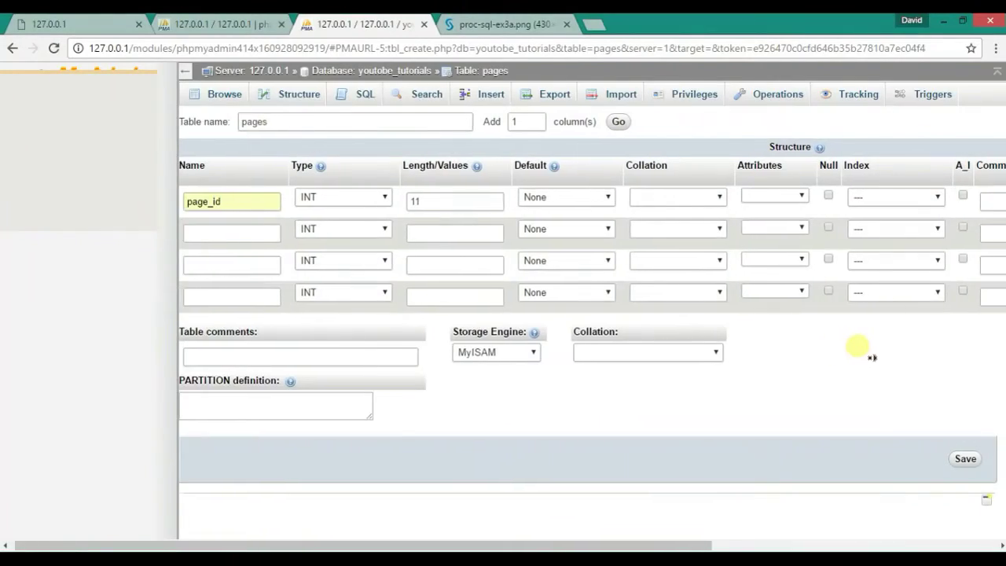
scroll(864, 353, right, 3)
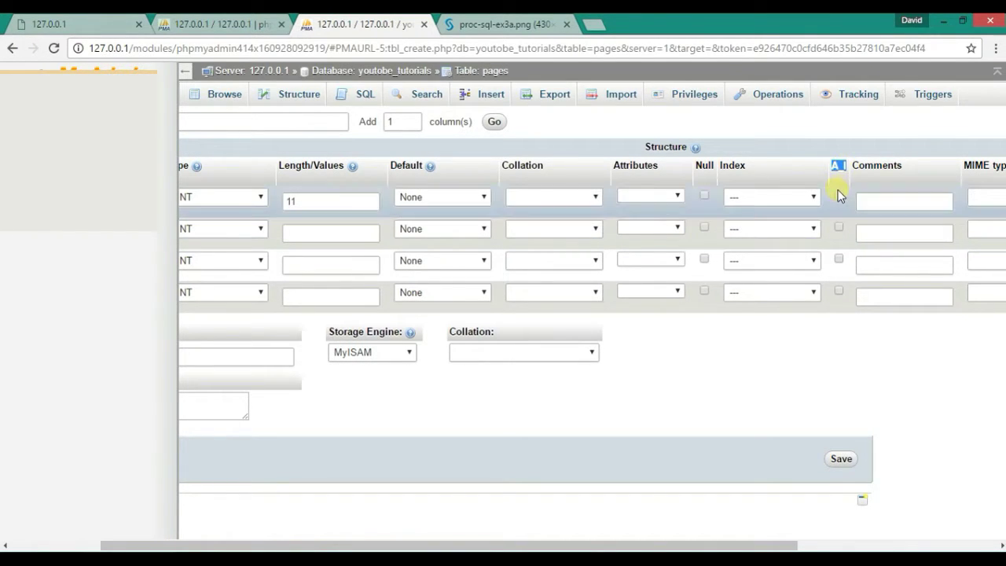
click(838, 196)
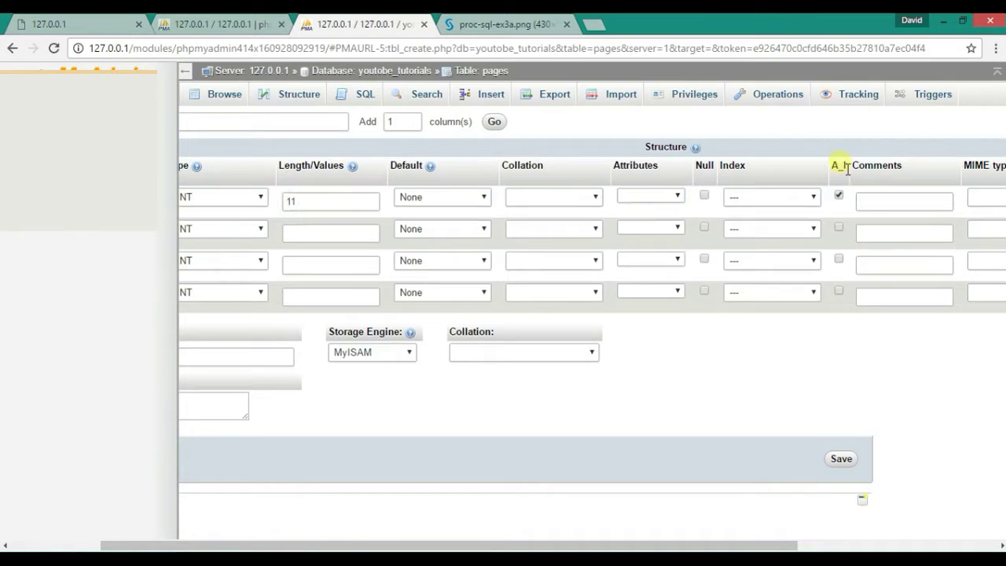
- Name the second column title
click(200, 228)
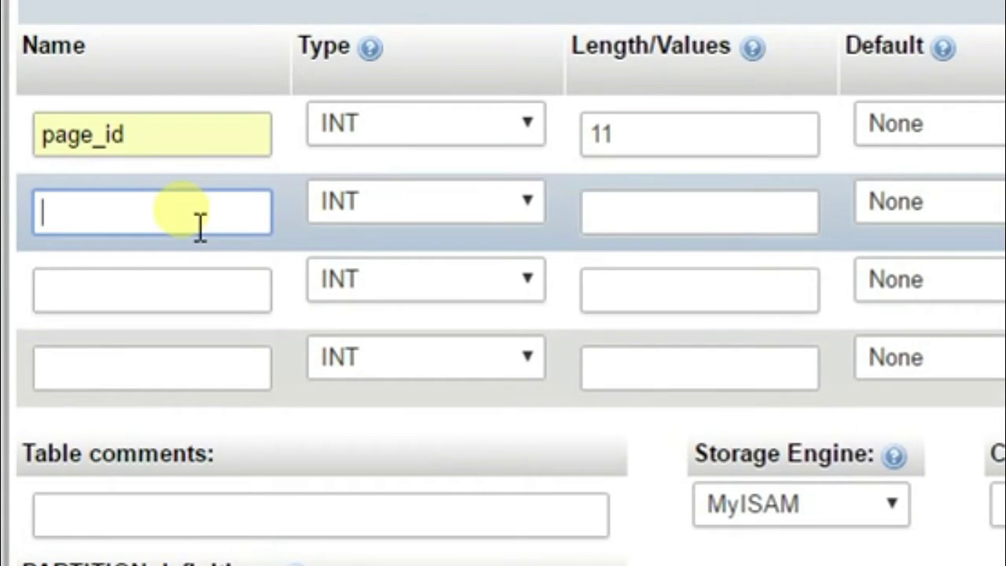
text(sata)
key(BackSpace)
key(BackSpace)
key(BackSpace)
key(BackSpace)
text(Ti)
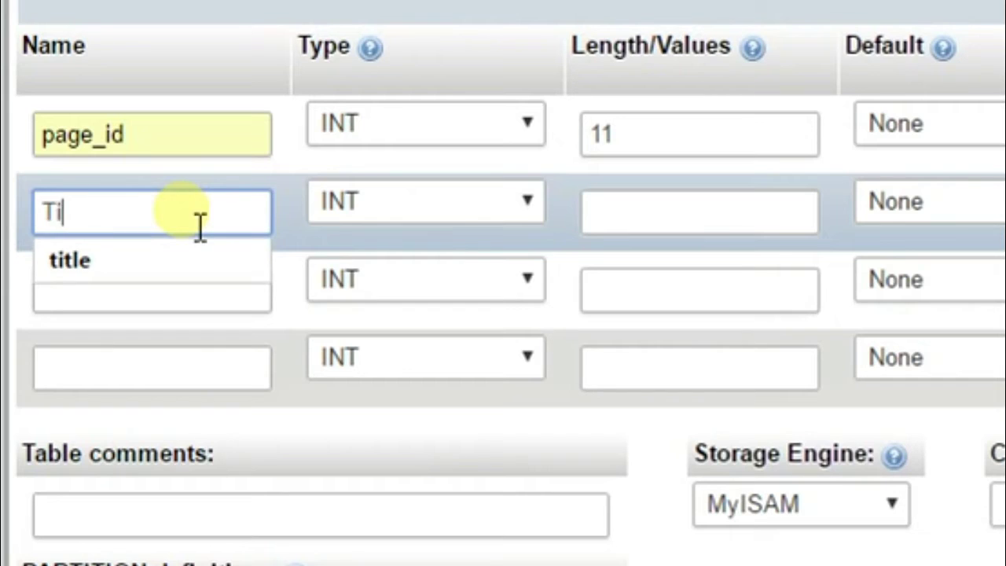
key(BackSpace)
key(BackSpace)
text(title)
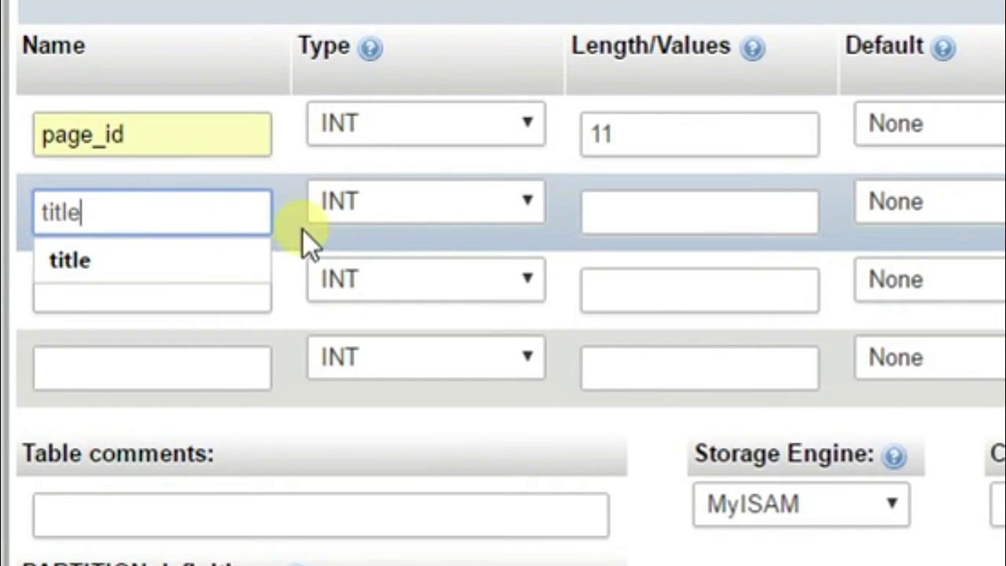
- Set the title column's type to VARCHAR with a length of 50
click(431, 206)
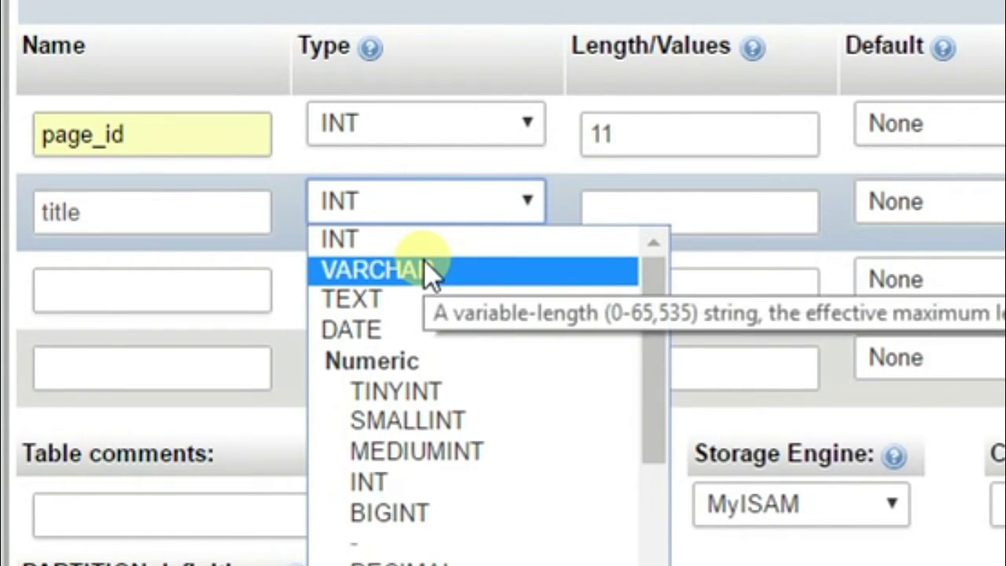
click(425, 266)
click(678, 229)
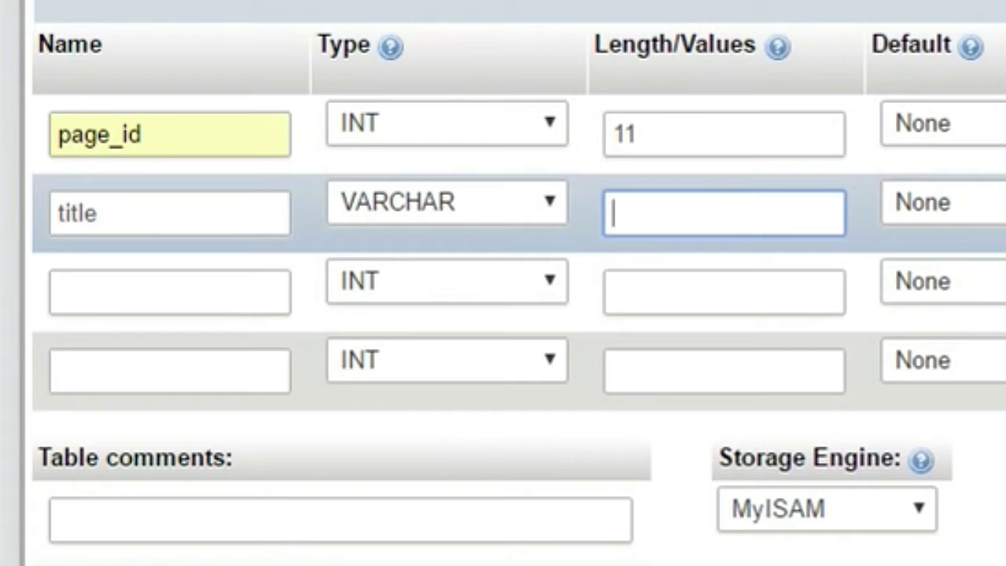
text(50)
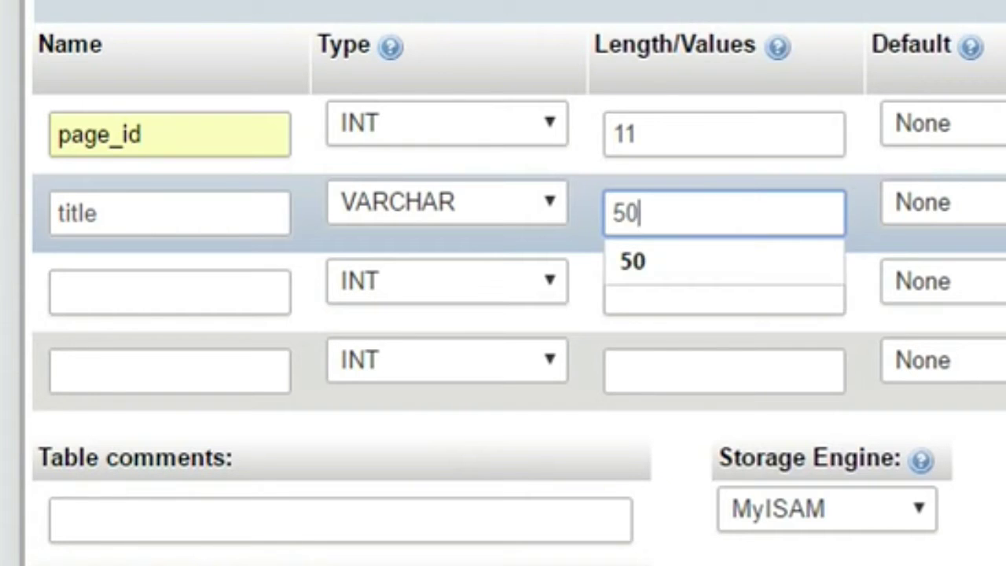
click(817, 489)
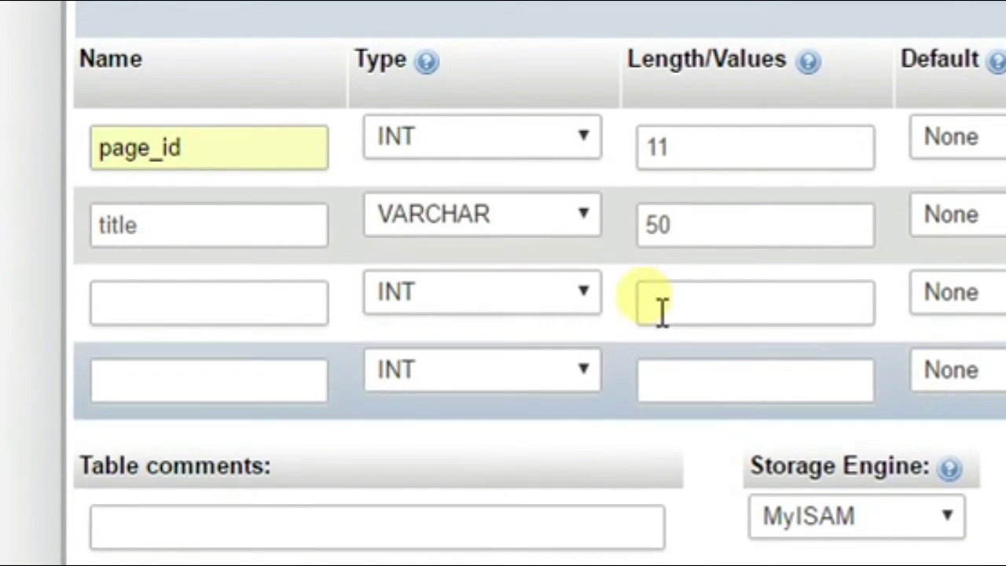
- Name the third column body
click(243, 321)
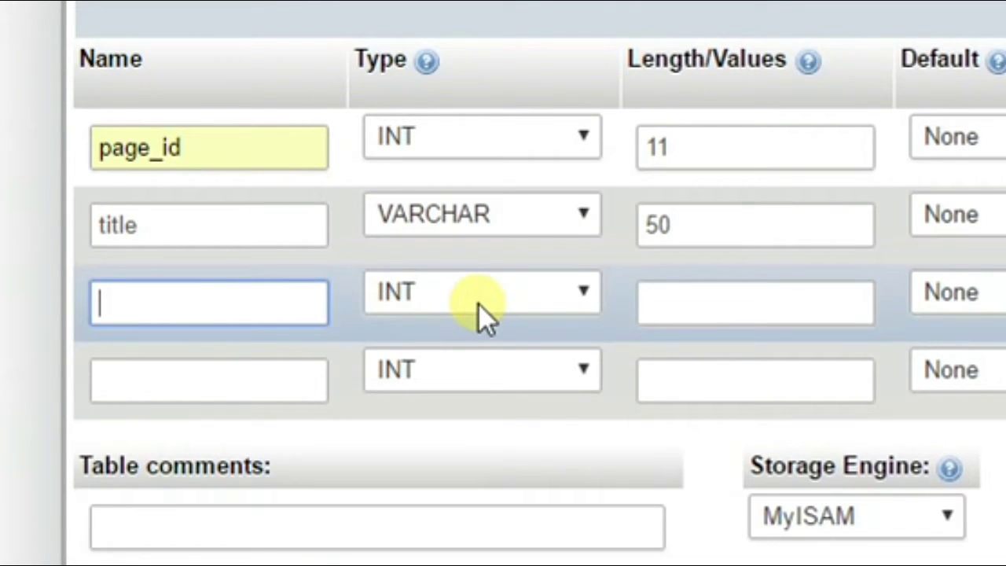
text(bodu)
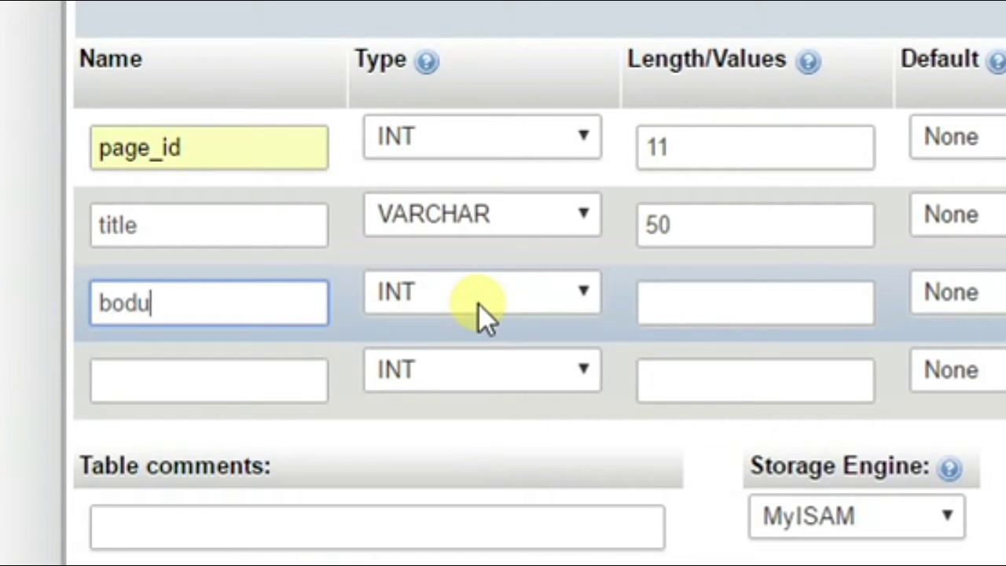
key(BackSpace)
text(y)
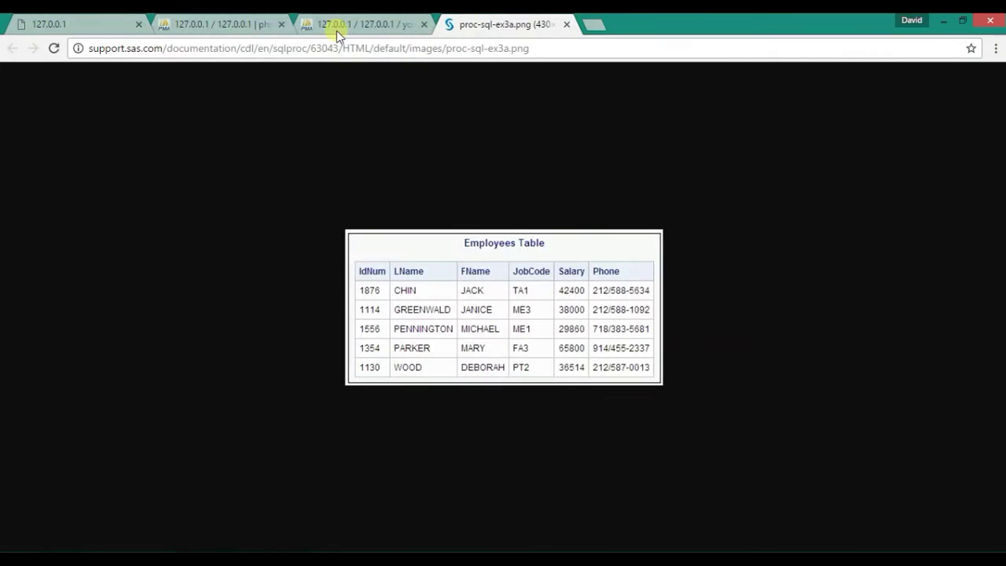
- View the local web page served at 127.0.0.1
click(219, 24)
click(94, 24)
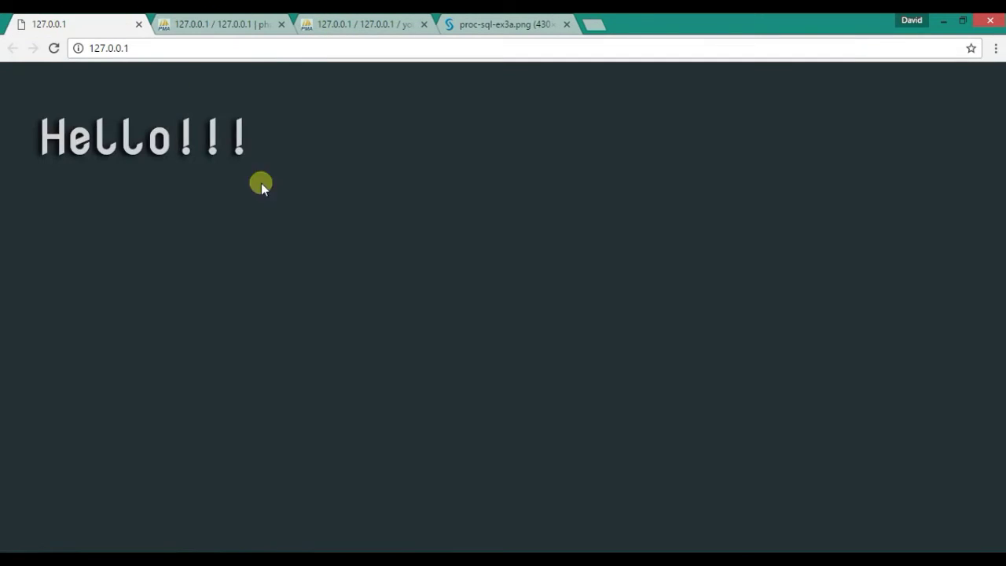
- Return to the pages table definition and set the body column's type to TEXT
click(361, 23)
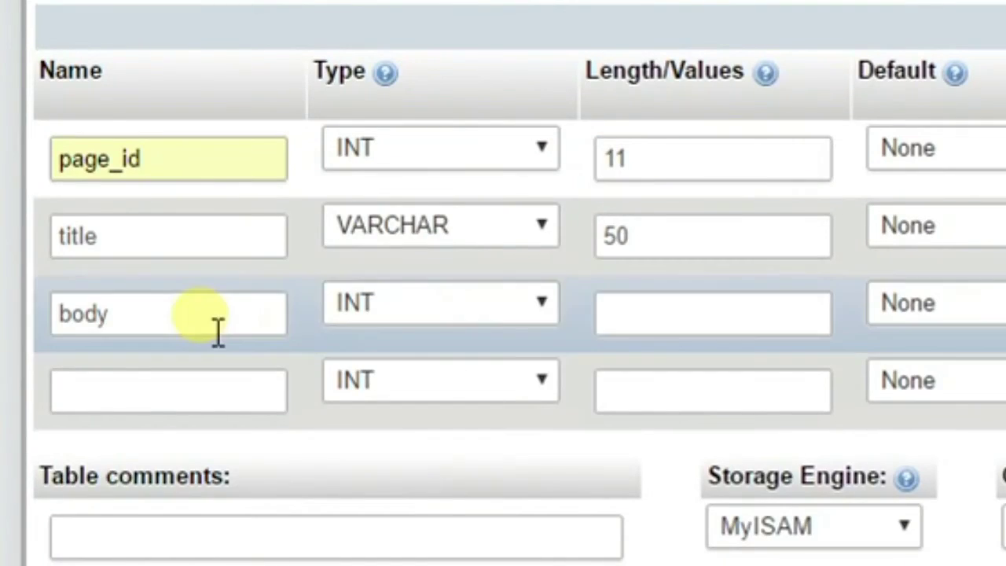
click(407, 318)
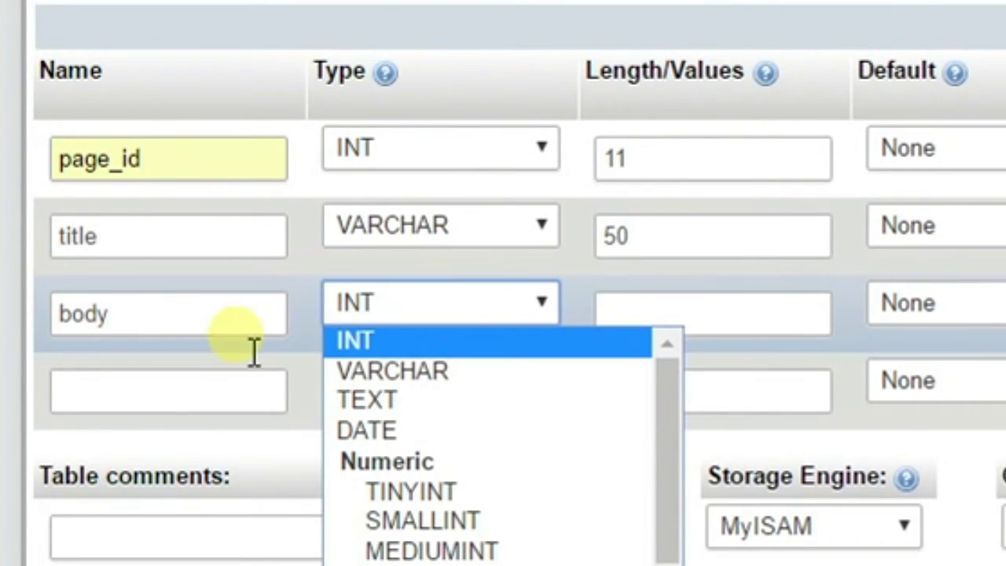
click(412, 401)
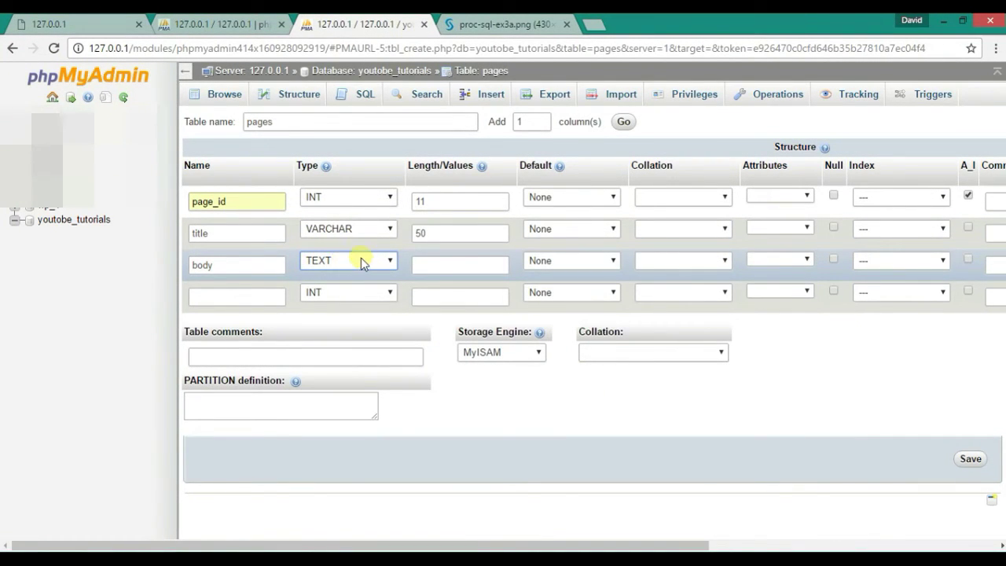
- Name the fourth column author
click(249, 300)
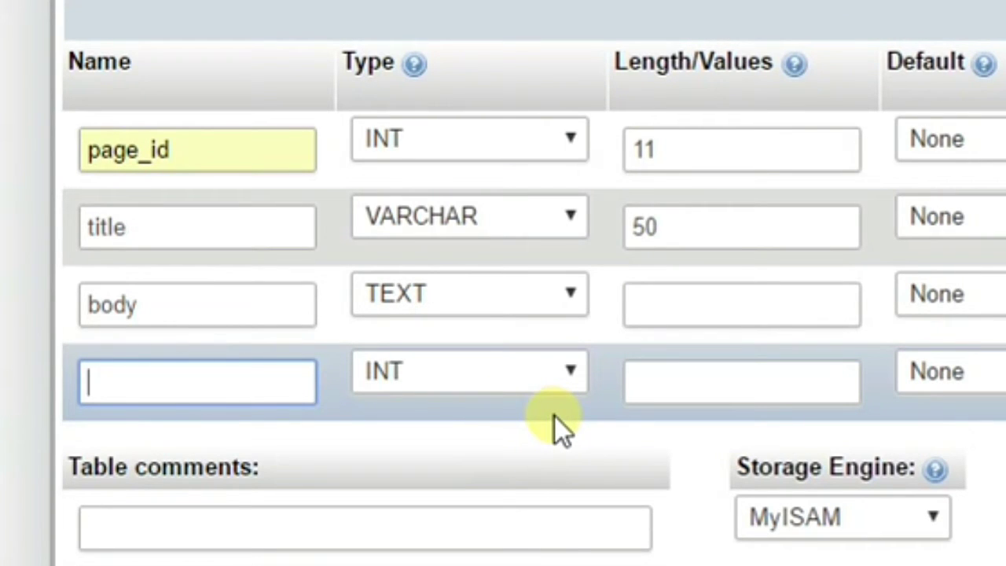
text(aut)
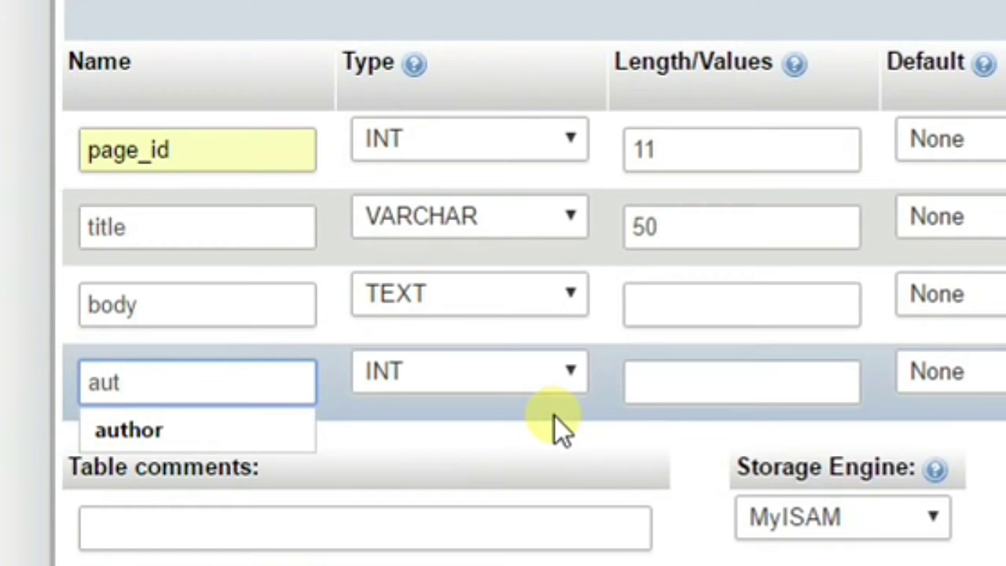
key(Down)
key(Return)
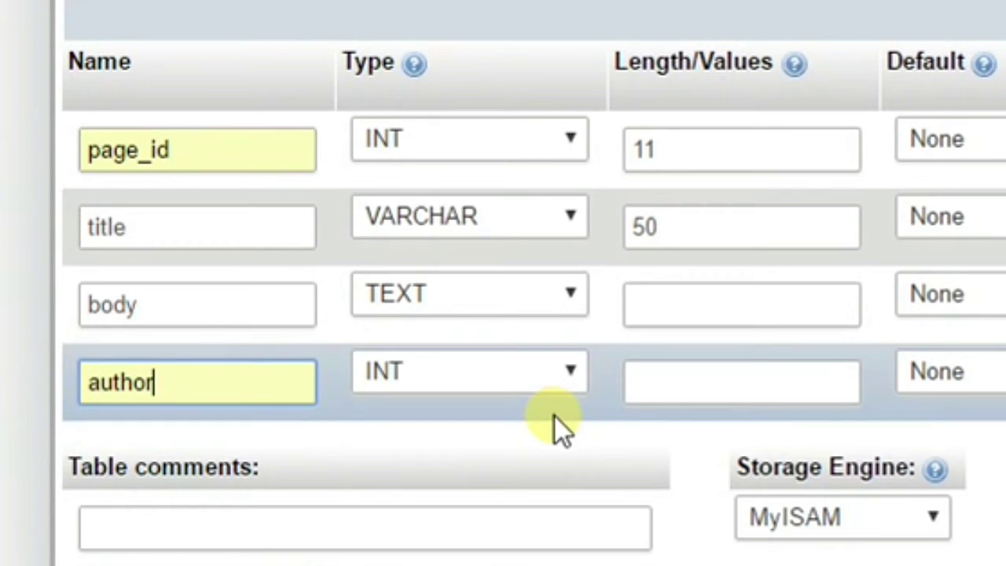
- Set the author column's type to VARCHAR and open its length for editing
click(462, 381)
click(429, 437)
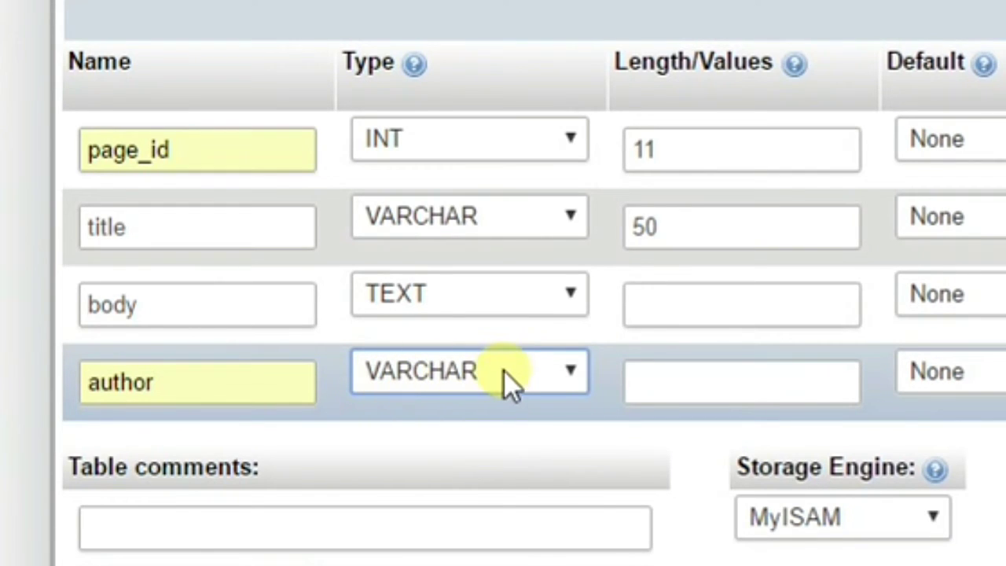
click(723, 397)
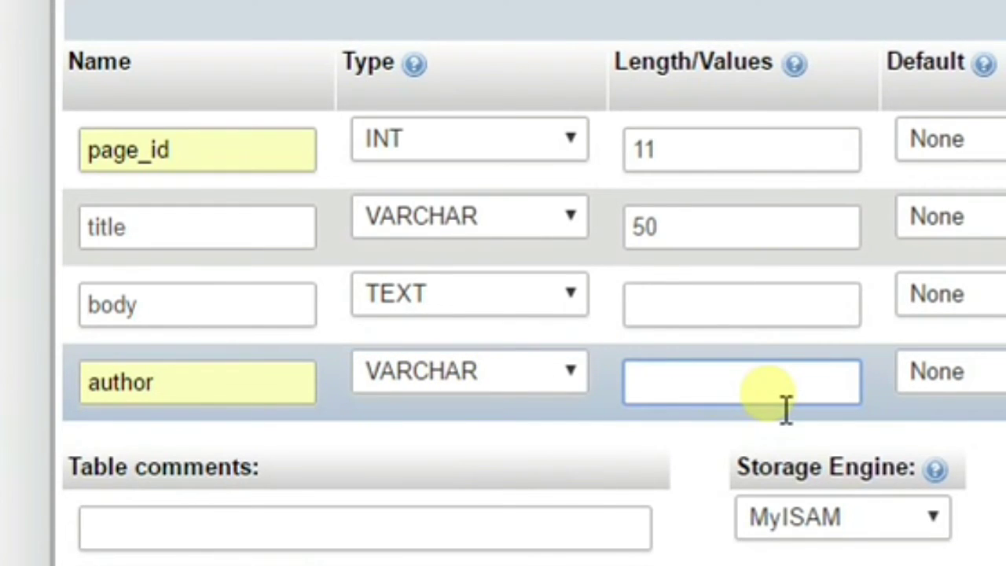